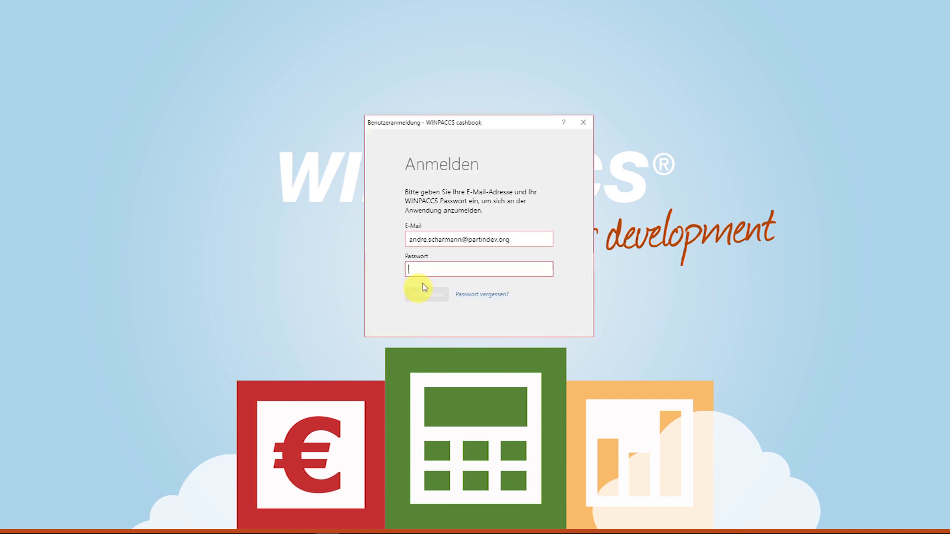
Step: Log in to WINPACCS cashbook by entering the account password
left_click(435, 272)
type("***")
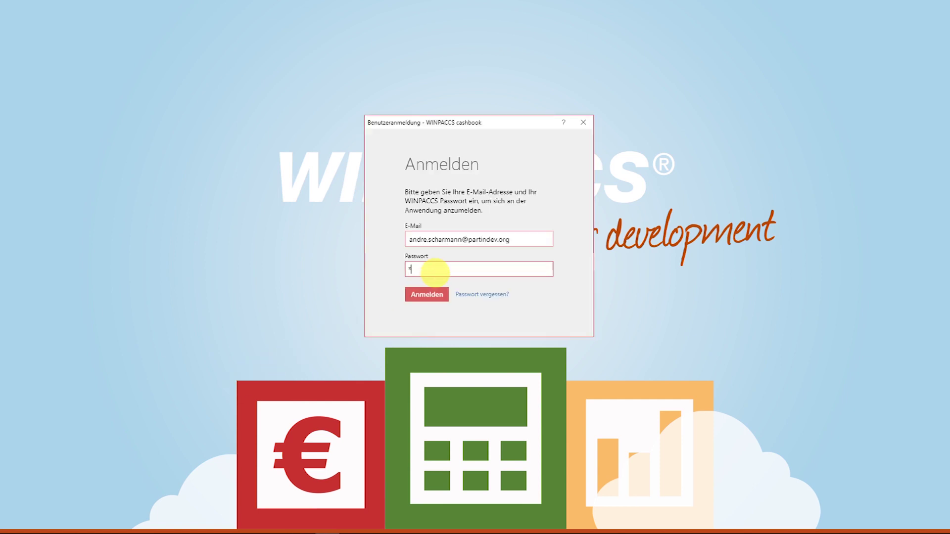
type("******")
key("Return")
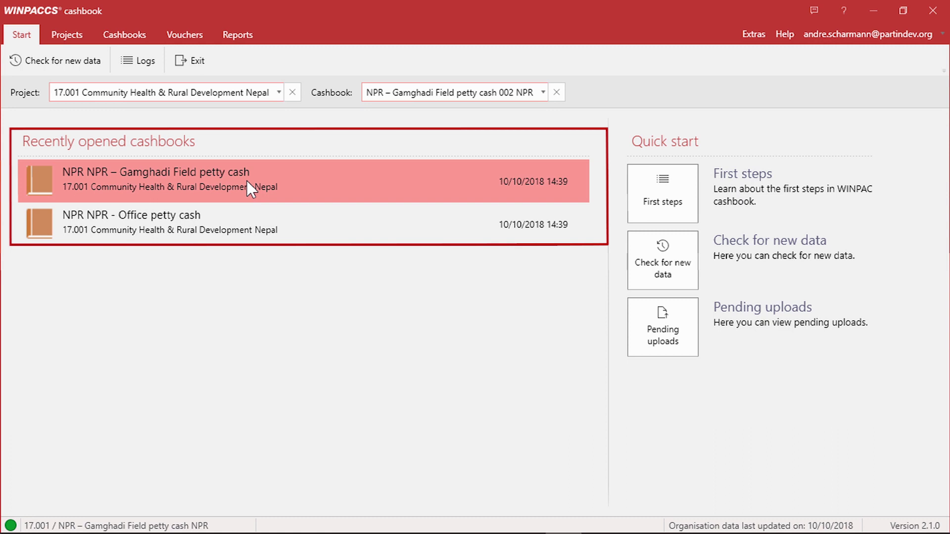
Step: Open the NPR – Gamghadi Field petty cash cashbook from the recently opened cashbooks
left_click(246, 180)
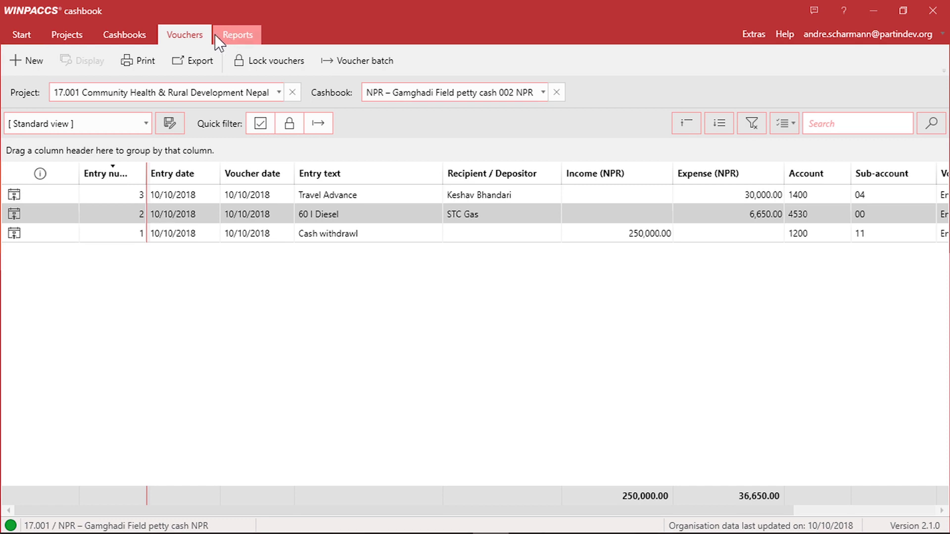
left_click(70, 33)
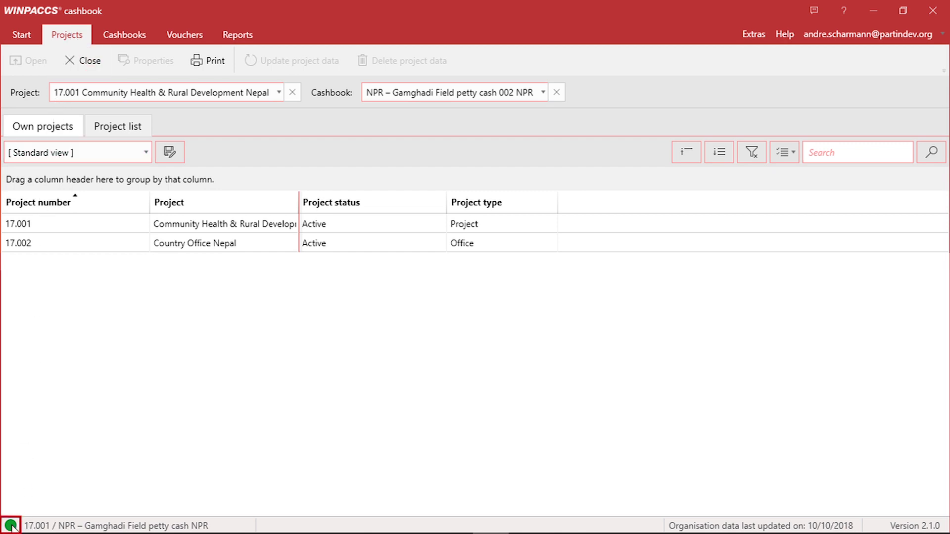
mouse_move(11, 525)
left_click(128, 35)
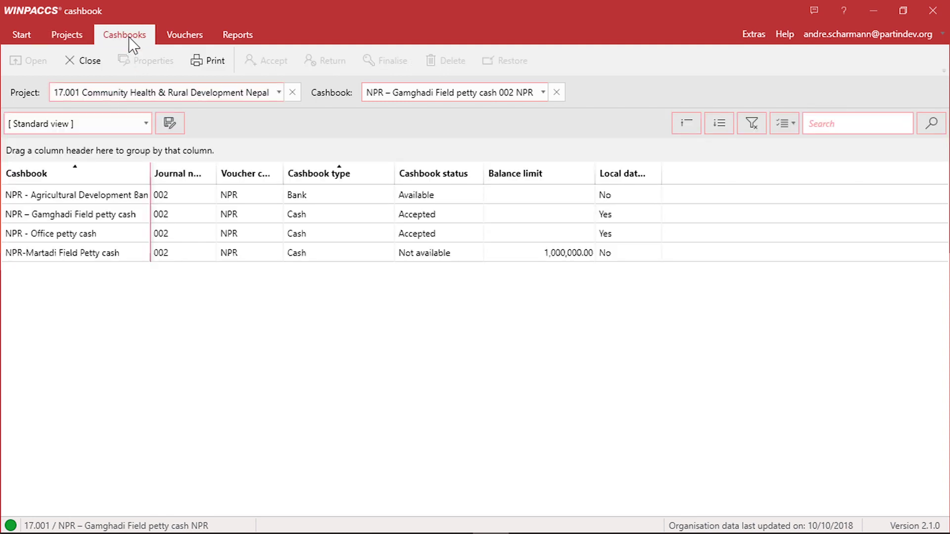
left_click(179, 36)
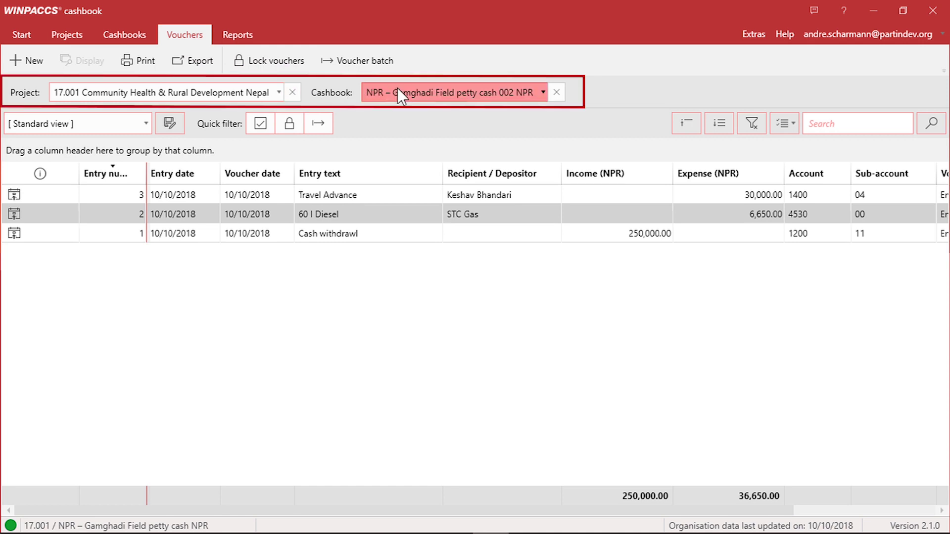
Step: Keep the current project and cashbook, and group the vouchers by Recipient / Depositor
left_click(259, 92)
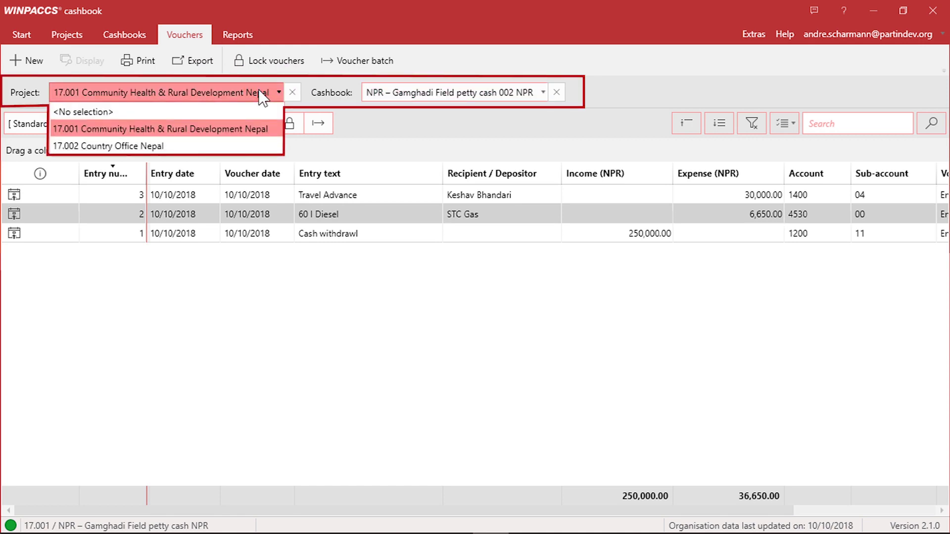
left_click(259, 91)
left_click(398, 92)
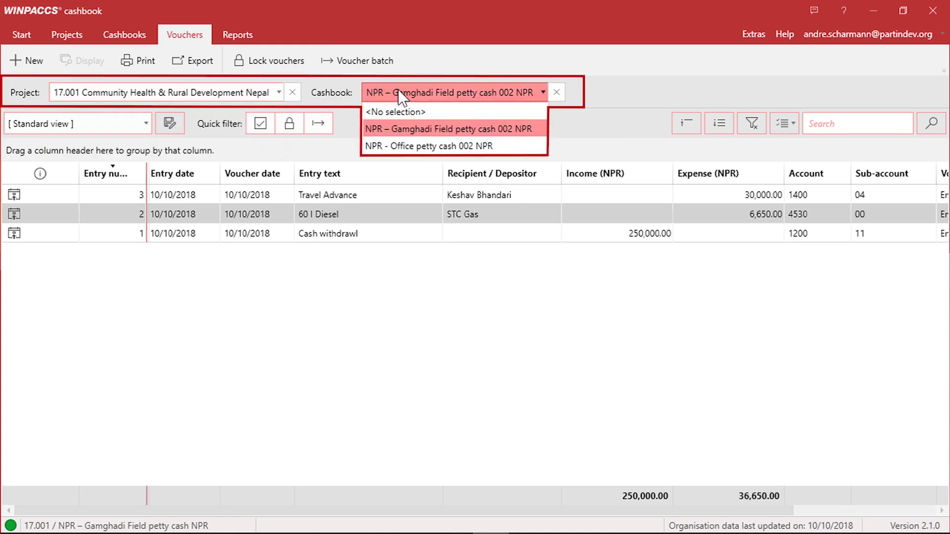
left_click(399, 91)
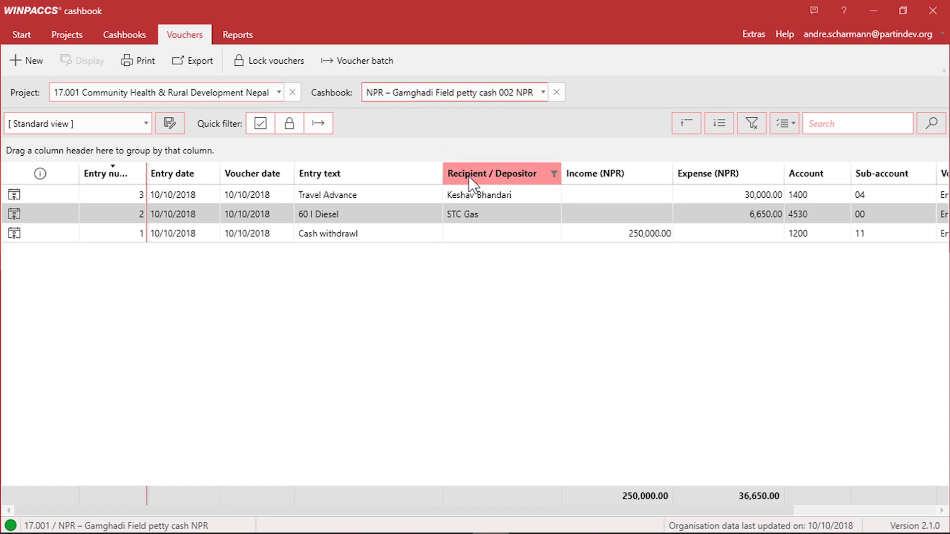
left_click_drag(469, 177, 475, 152)
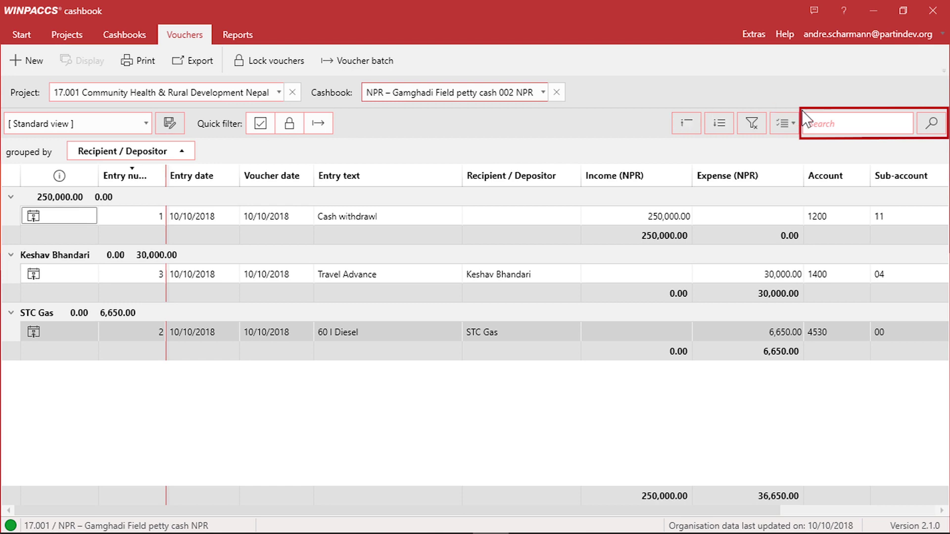
Step: Filter the voucher list to entries matching 'STC'
left_click(814, 126)
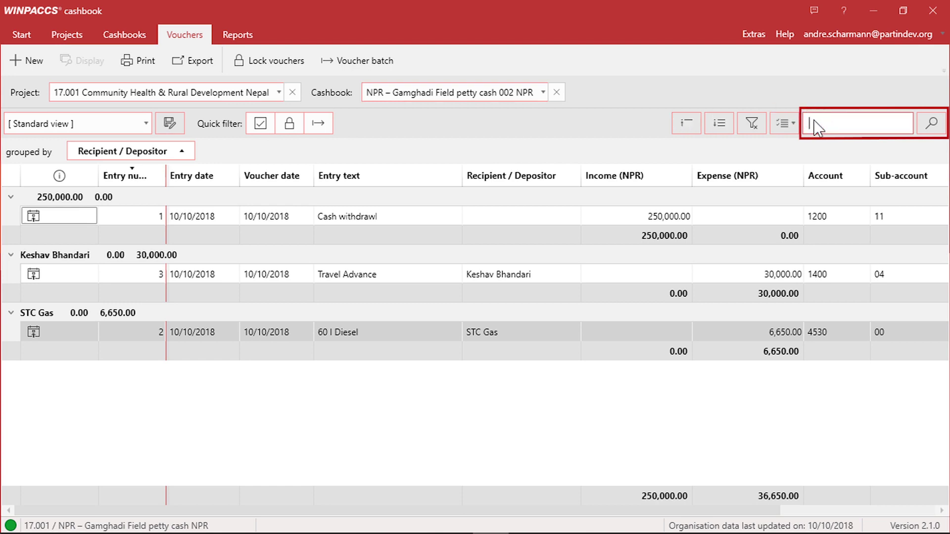
type("STC")
key("Return")
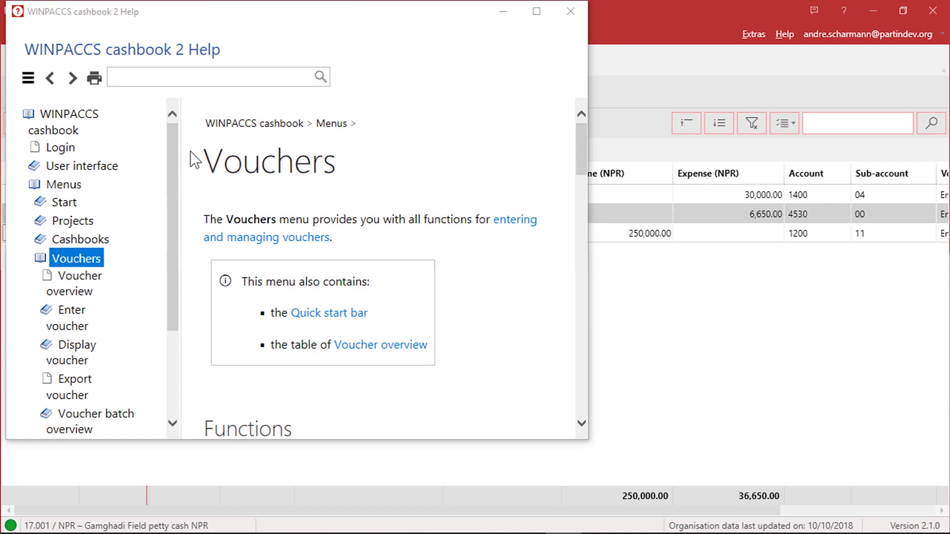
Step: Search Help for 'voucher status' and read the Process steps article
left_click(197, 141)
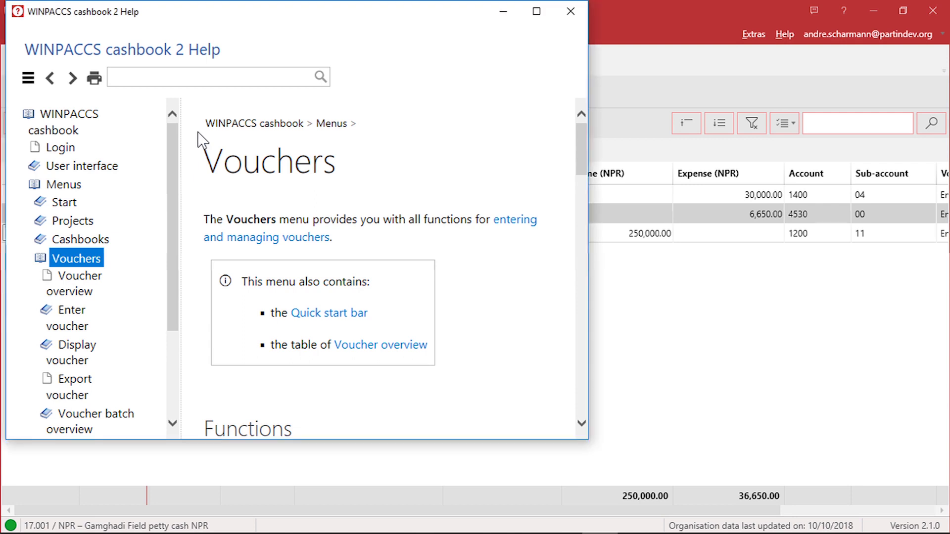
left_click(216, 79)
type("voucher status")
key("Return")
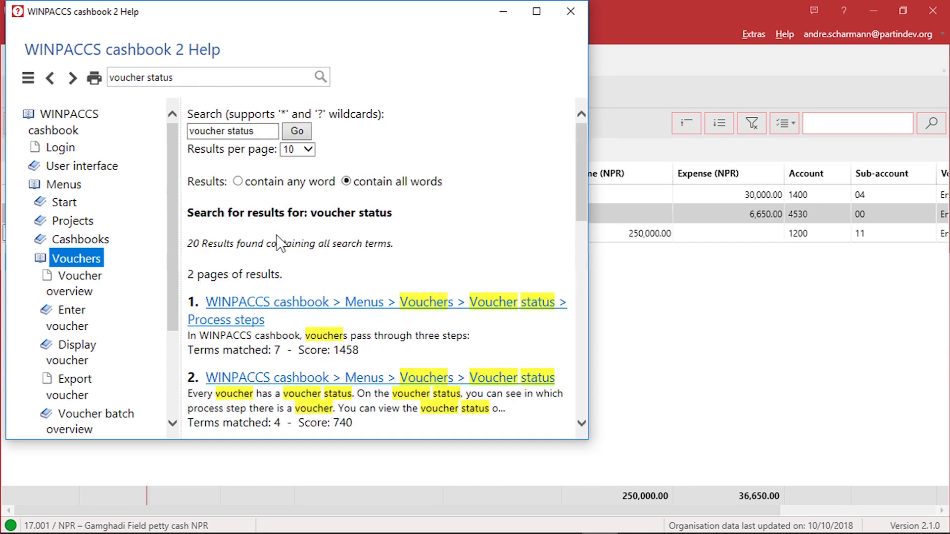
left_click(305, 298)
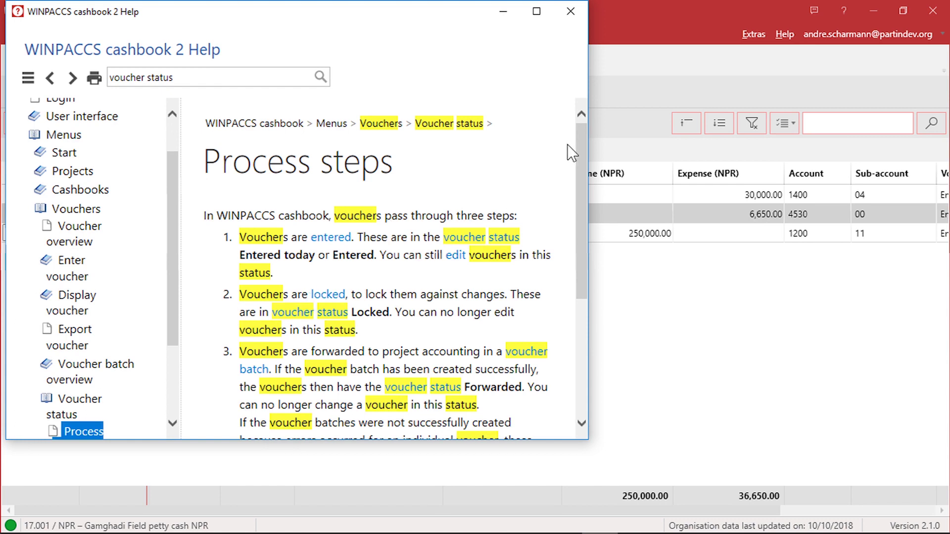
mouse_move(577, 138)
left_mouse_down()
mouse_move(582, 252)
mouse_move(575, 129)
left_mouse_up()
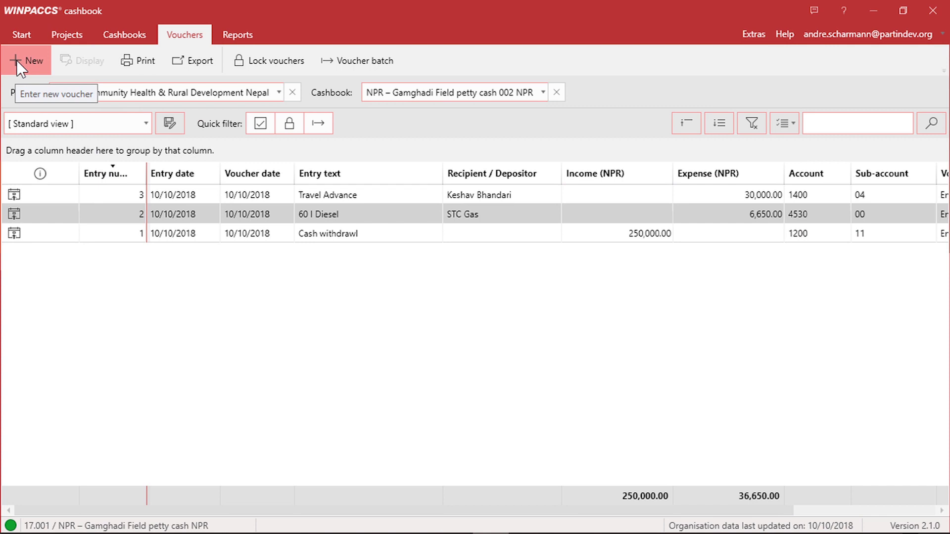
Step: Create a new voucher, entry 4, from the Vouchers toolbar
left_click(17, 60)
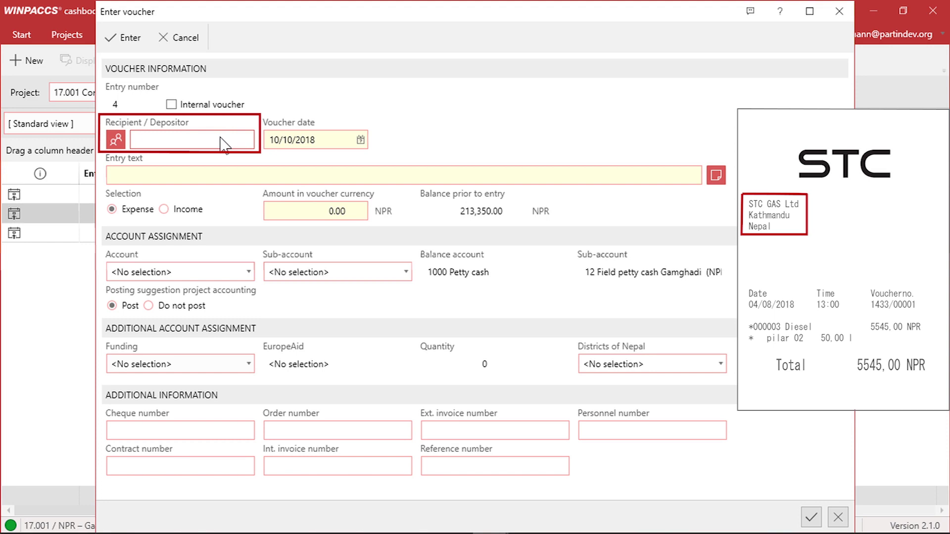
Step: Choose STC Gas as recipient and change the voucher date to 04/10/2018
type("STC Gas")
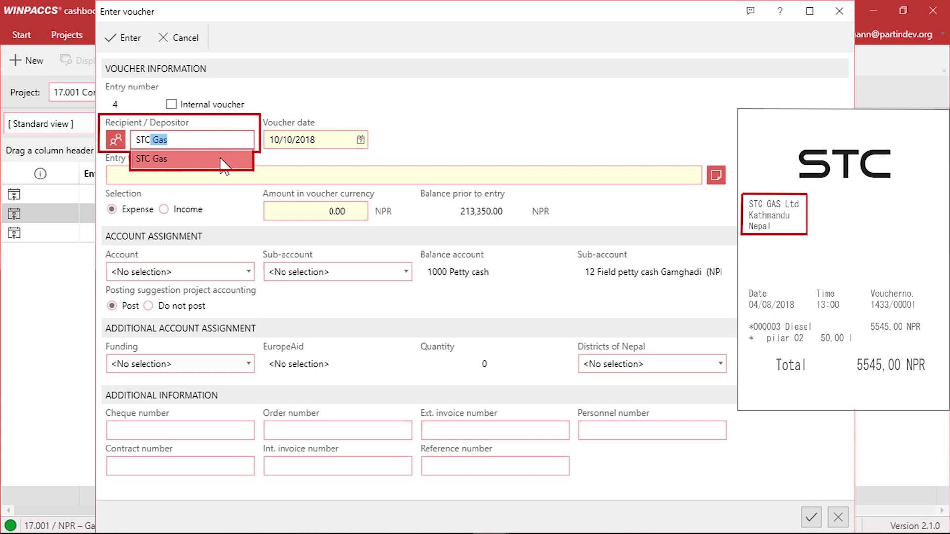
left_click(223, 165)
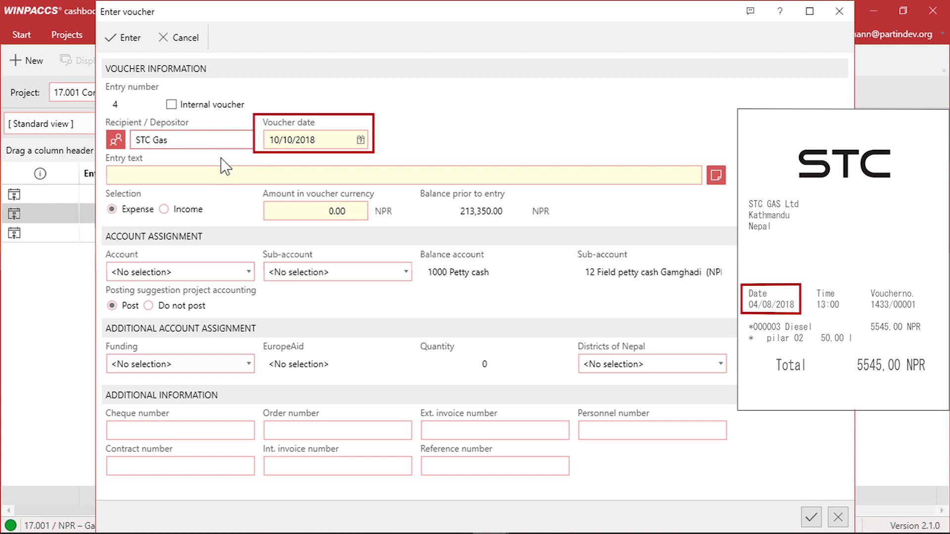
left_click(276, 140)
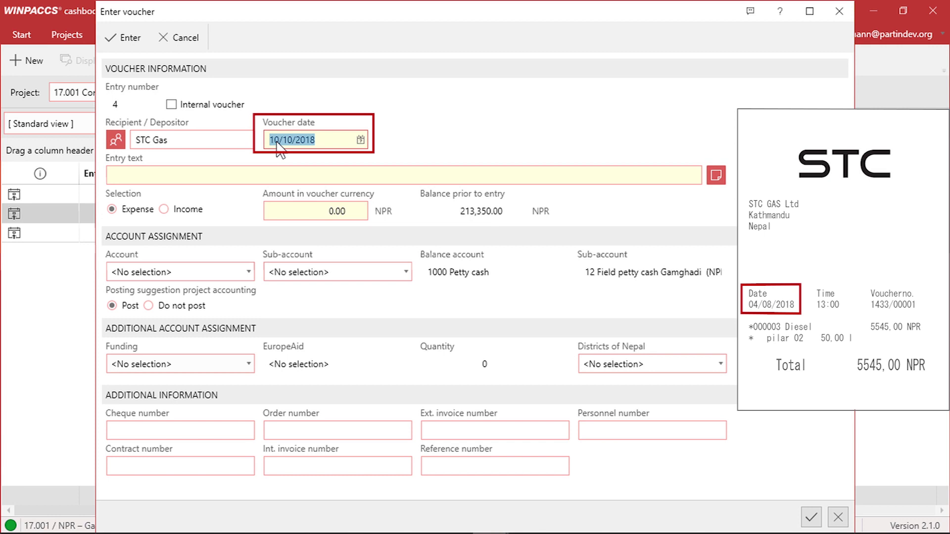
key("BackSpace")
type("0")
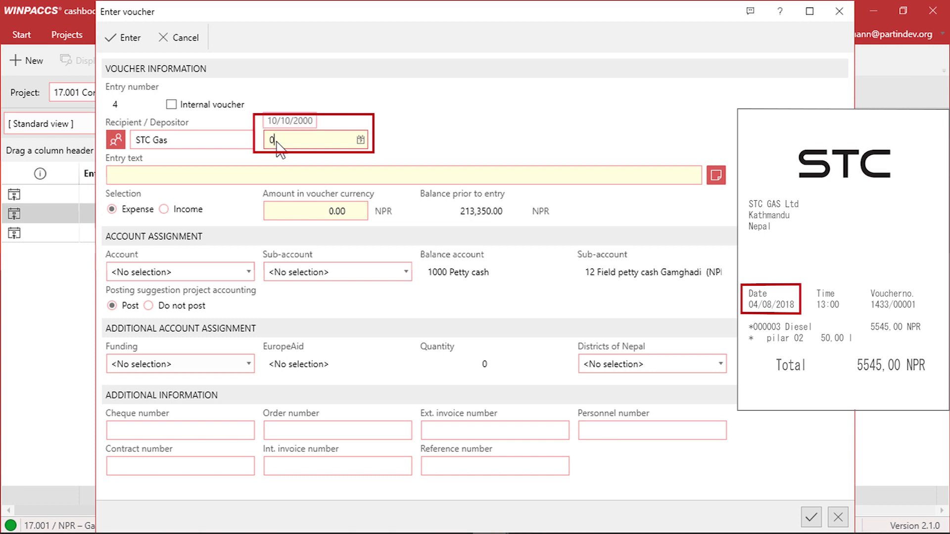
type("4")
key("Tab")
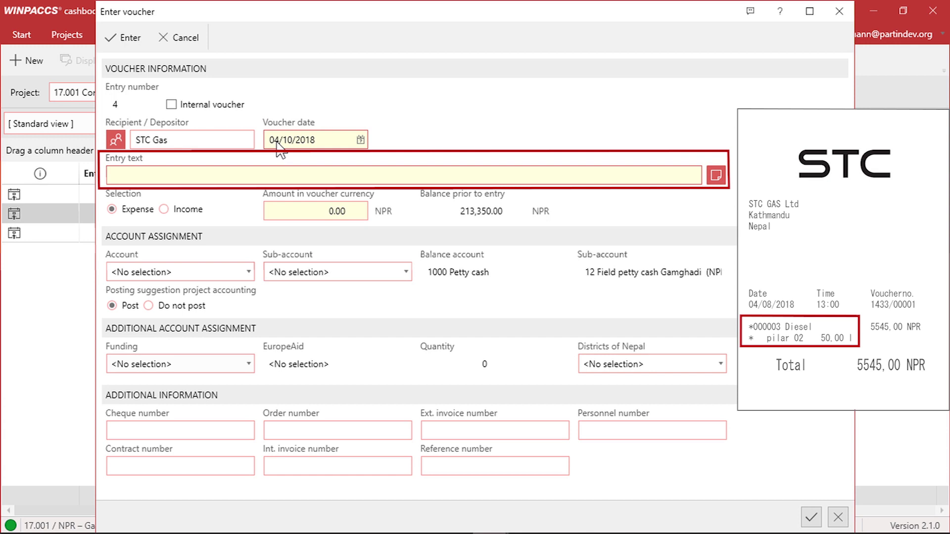
Step: Enter '50 l Diesel' as entry text, marked as an expense of 5,545 NPR
type("50 l Diesel")
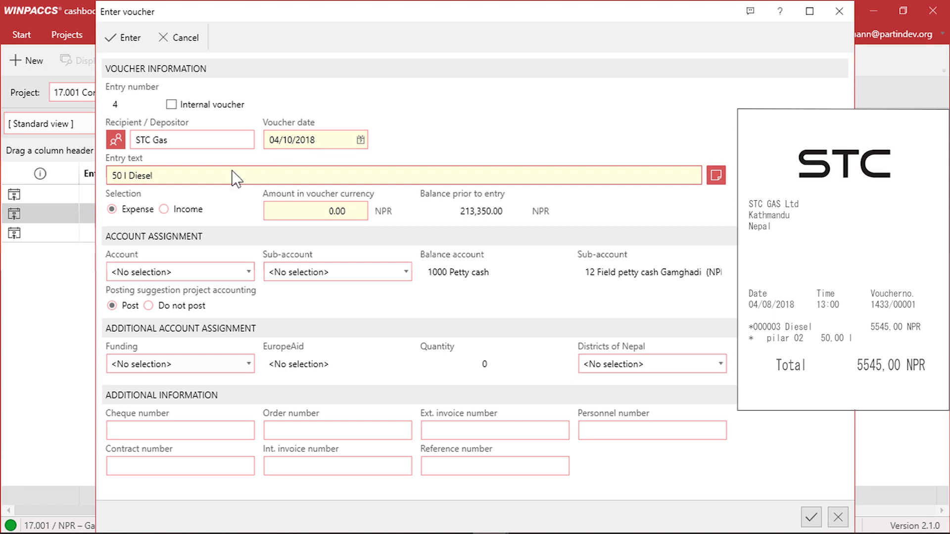
left_click(113, 210)
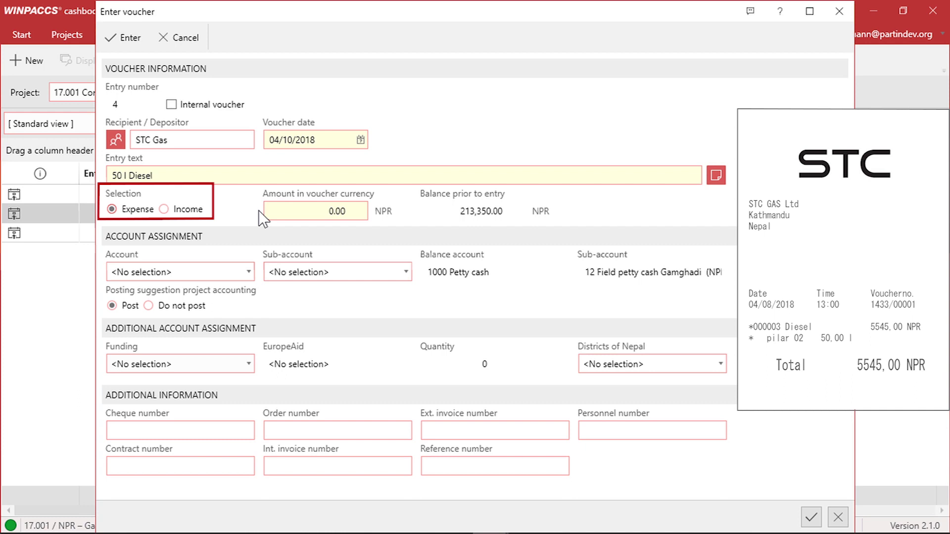
left_click(326, 210)
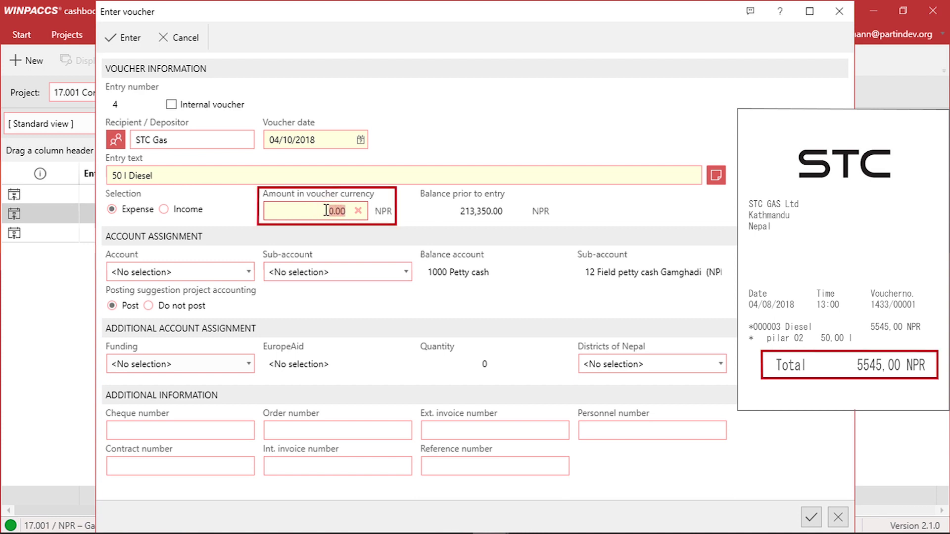
type("5,545")
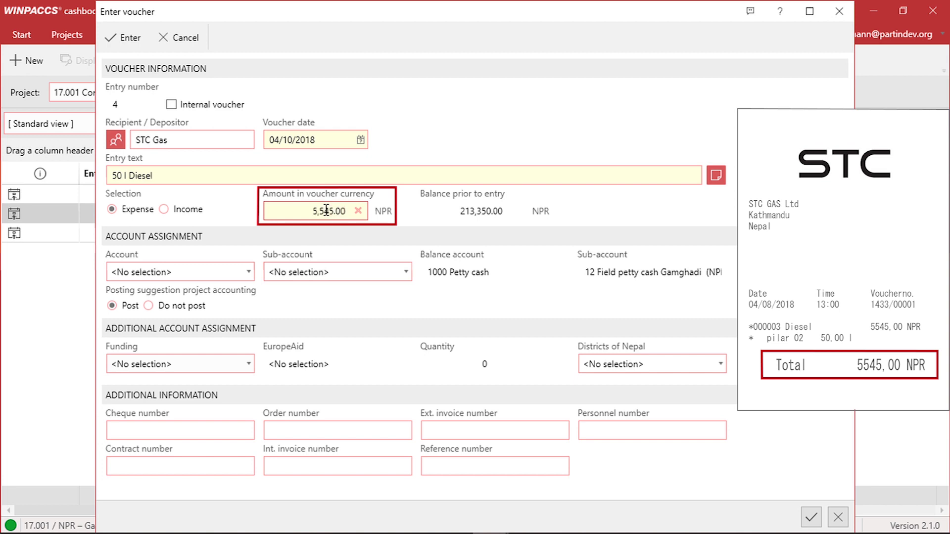
Step: Select account 4530 Running Costs Vehicles for the diesel voucher
left_click(243, 269)
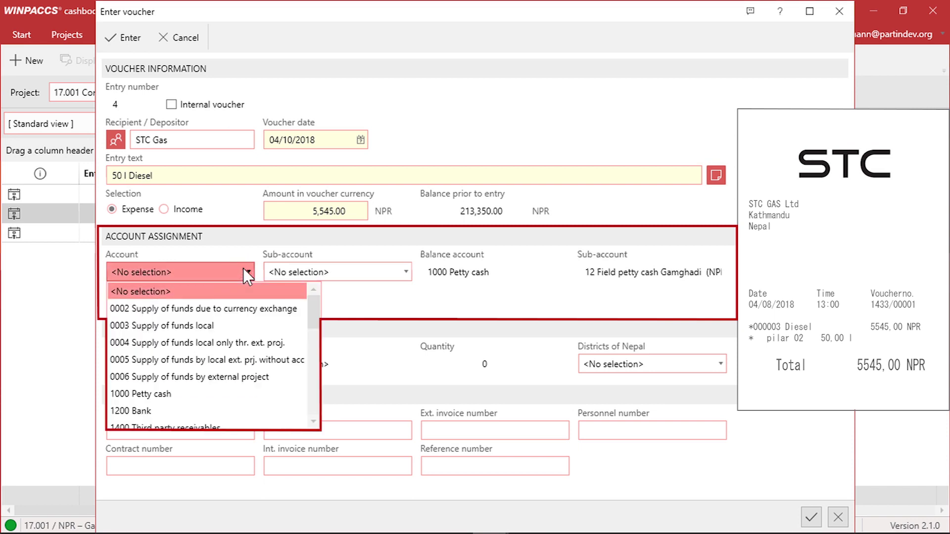
type("4530 Running Costs Vehicles")
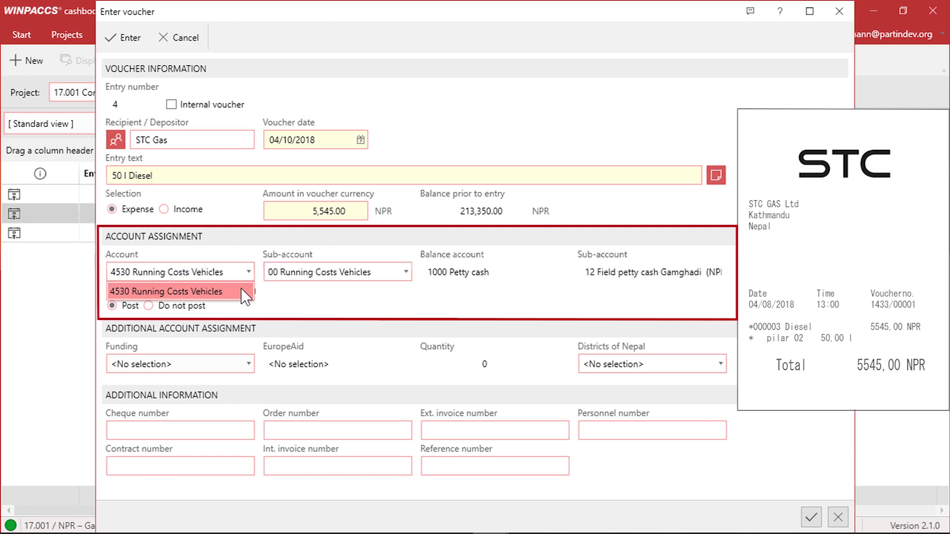
left_click(241, 290)
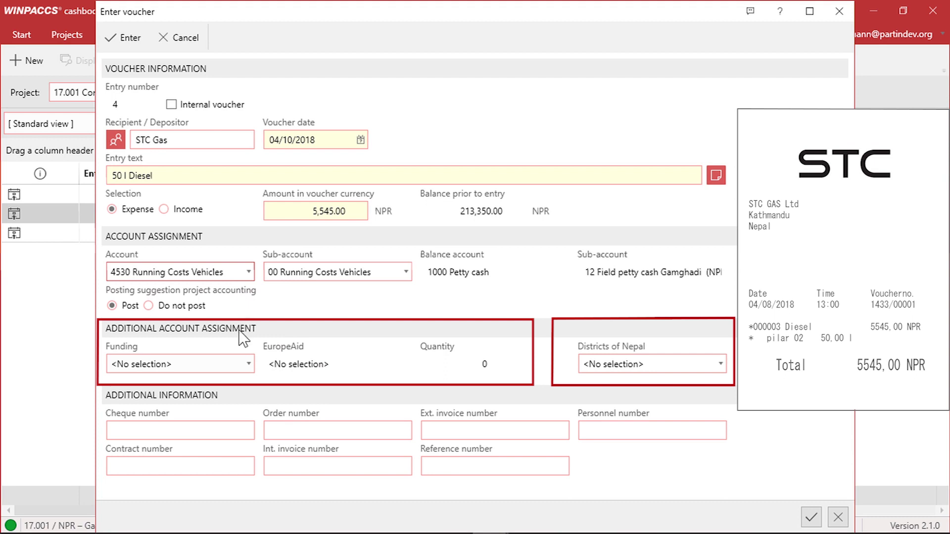
Step: Set the voucher's funding source to 17.001 EC
left_click(239, 363)
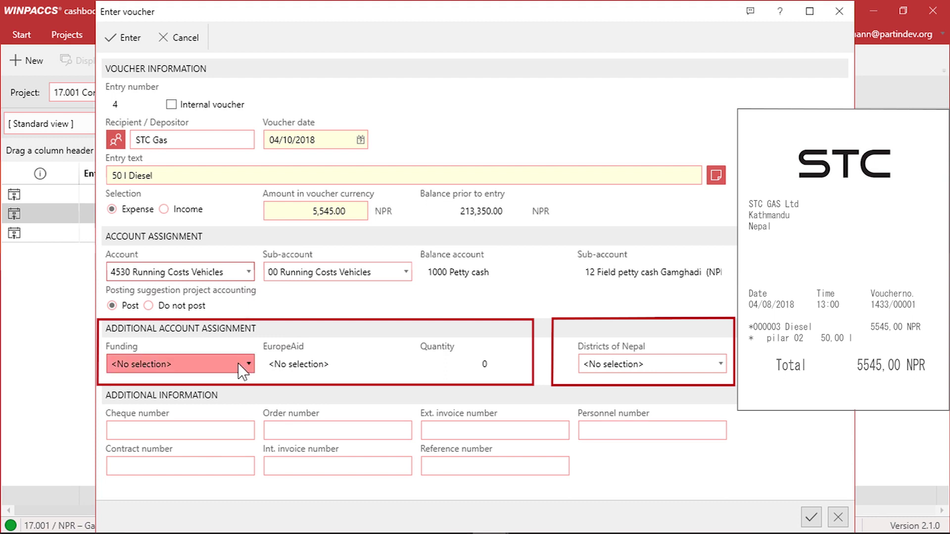
left_click(238, 363)
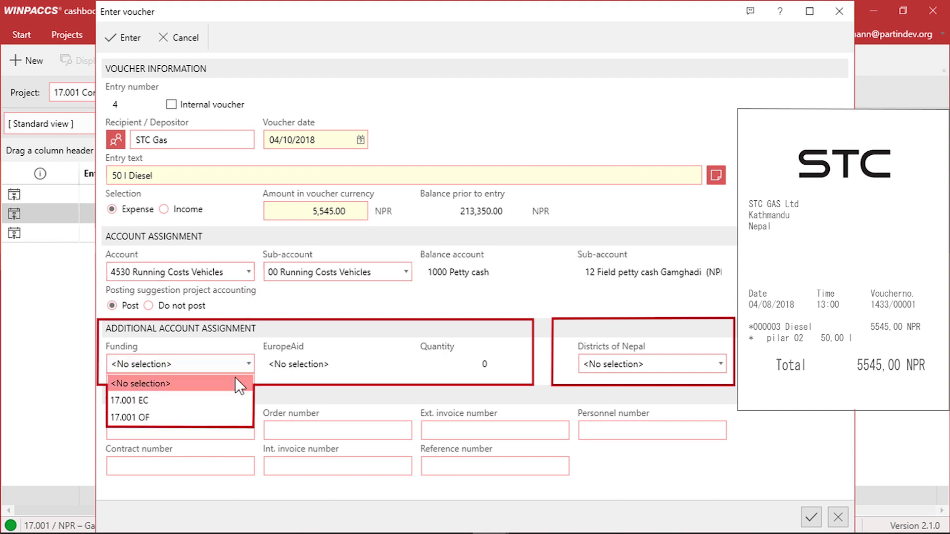
left_click(240, 407)
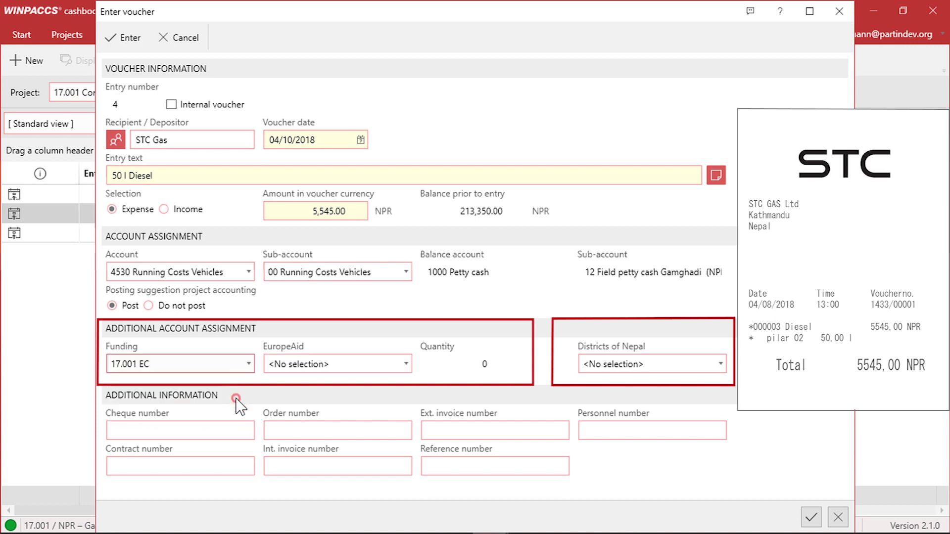
Step: Pick EuropeAid line 4.1.1 Fuel under Local office > Vehicle costs, and district JU Jumla
left_click(286, 365)
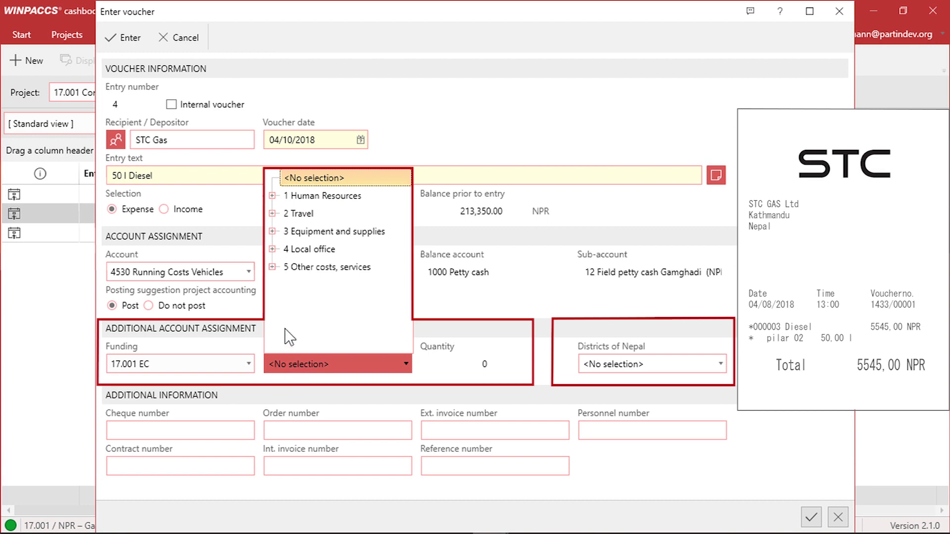
left_click(272, 249)
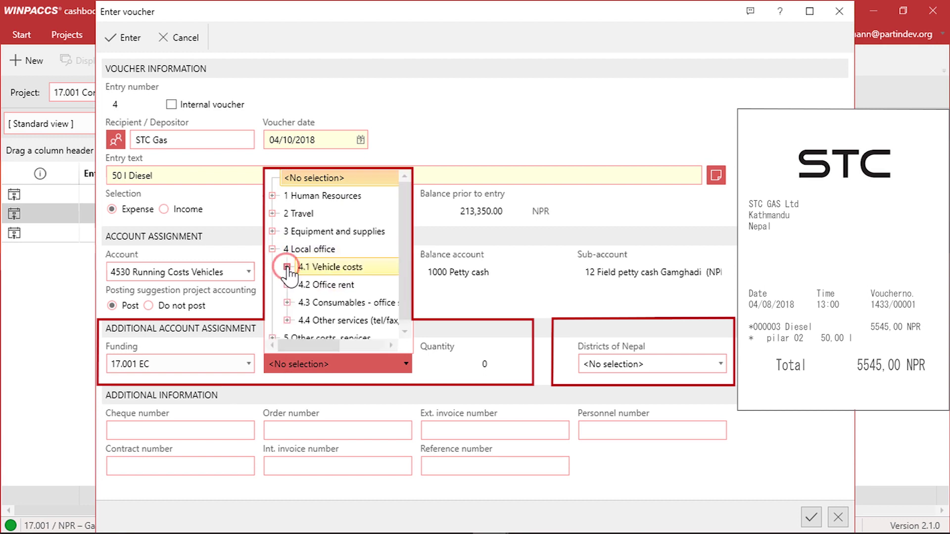
left_click(287, 267)
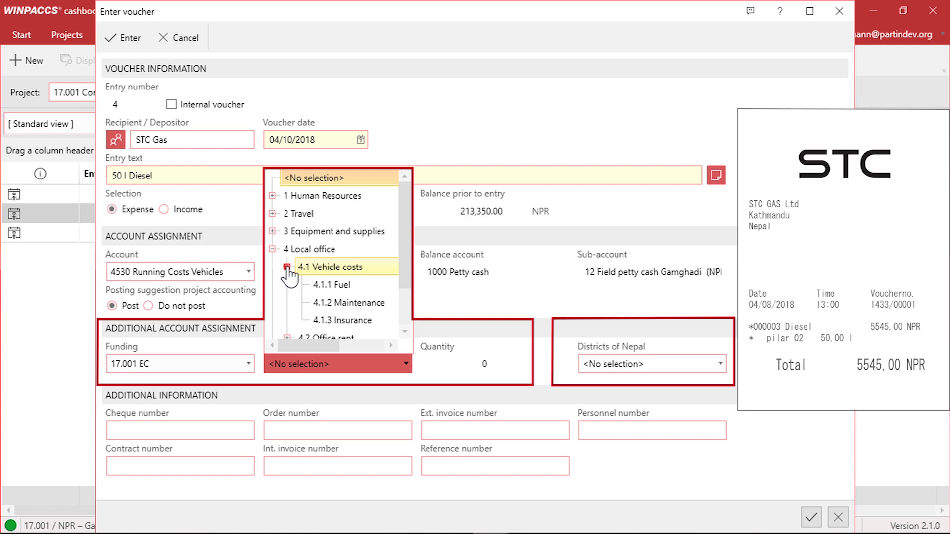
left_click(366, 286)
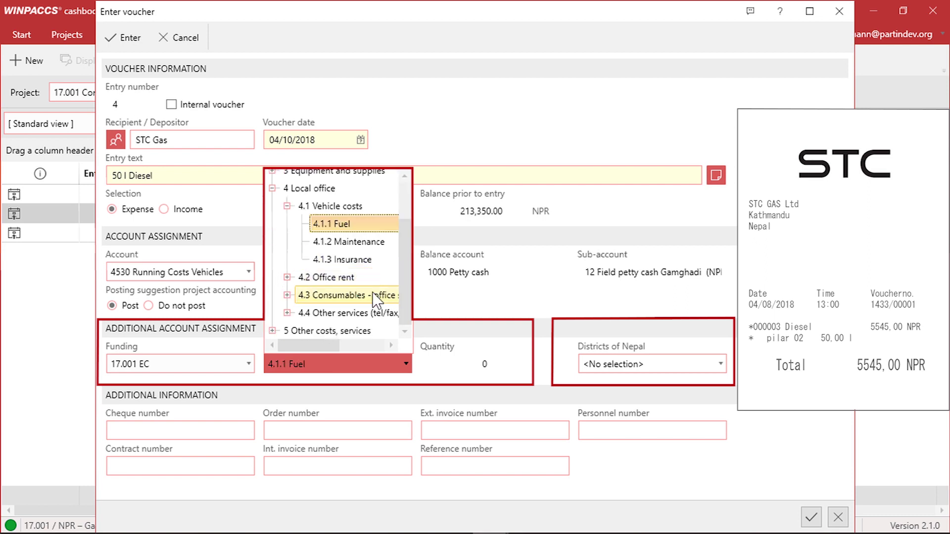
left_click(517, 350)
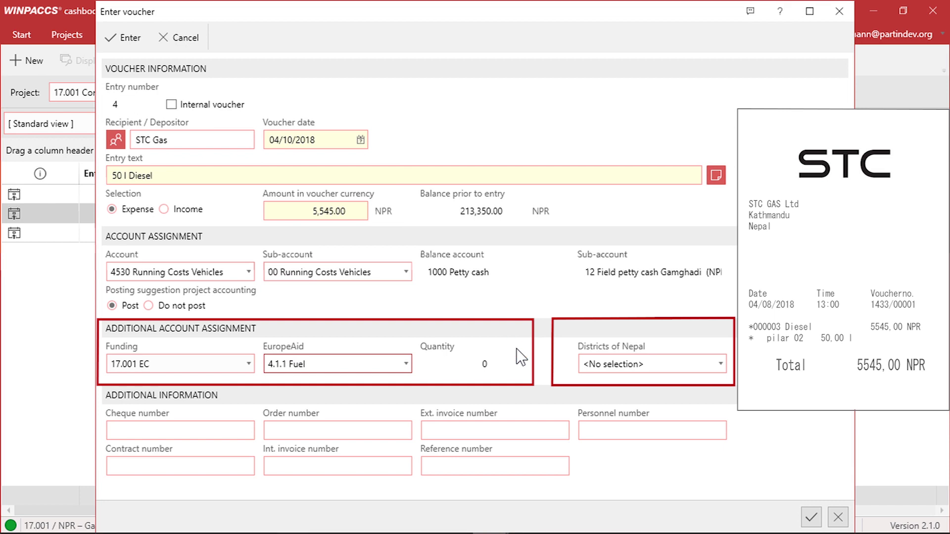
left_click(614, 367)
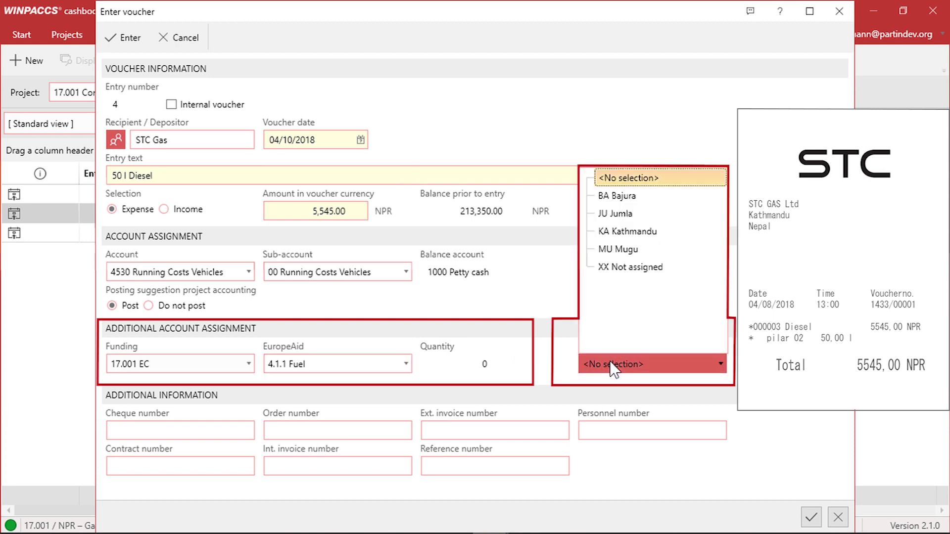
left_click(629, 213)
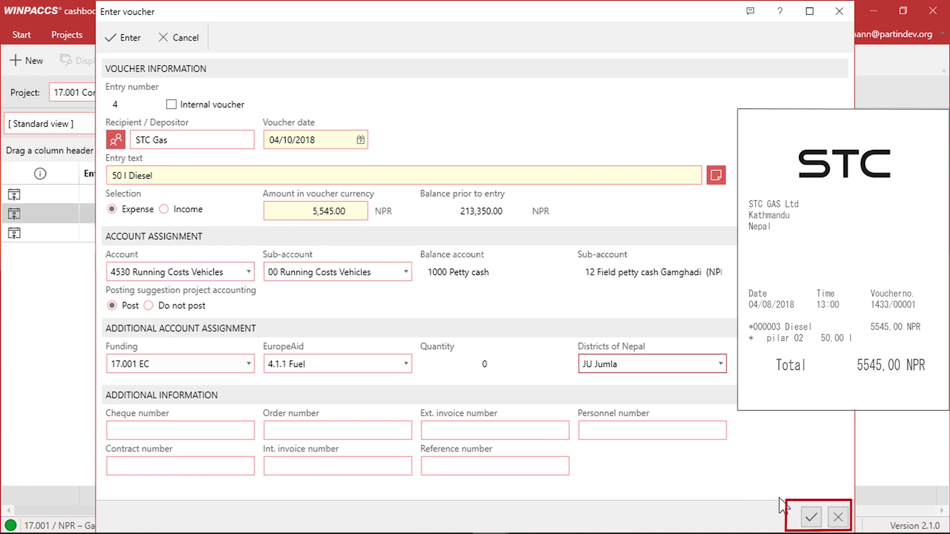
Step: Confirm voucher 4, raising total expenses to 42,195.00 NPR
left_click(812, 518)
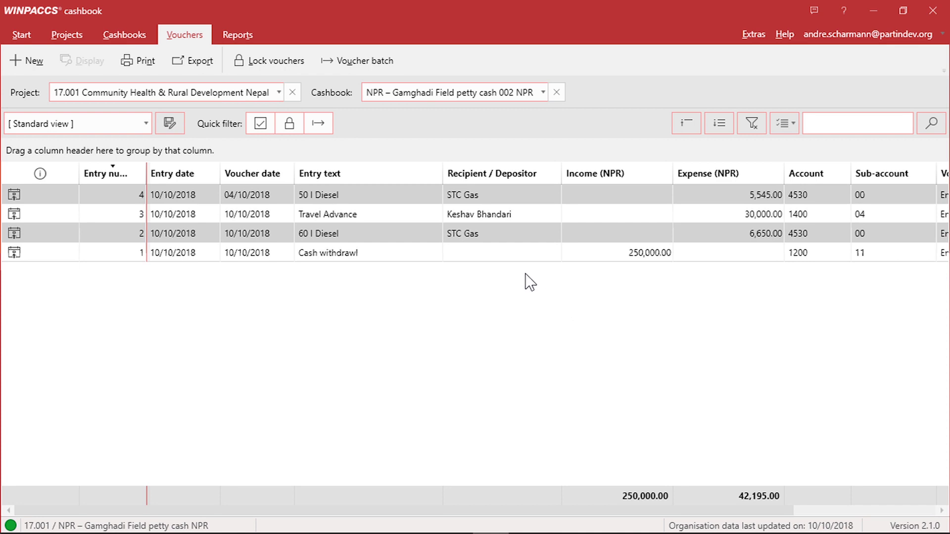
Step: Edit voucher entry 4, switching its district from JU Jumla to MU Mugu, and submit
left_click(334, 194)
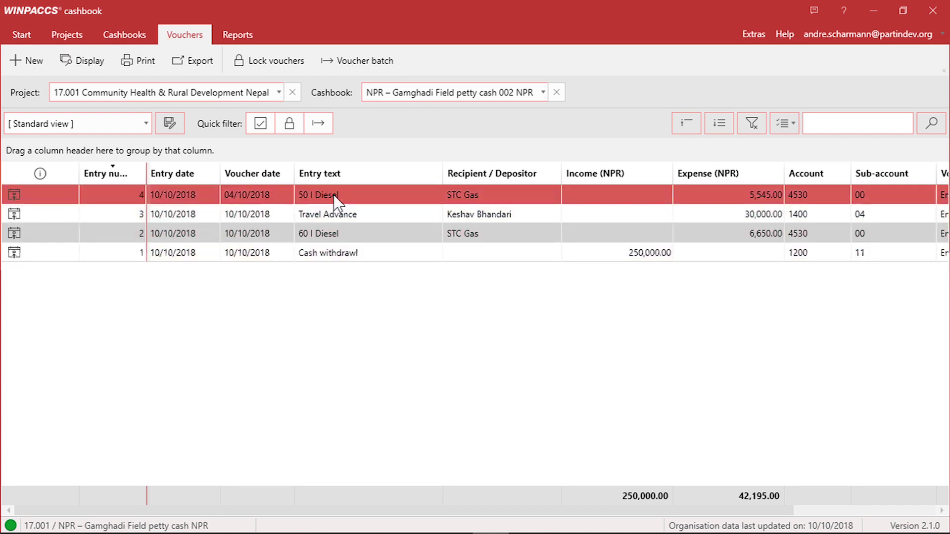
double_click(333, 194)
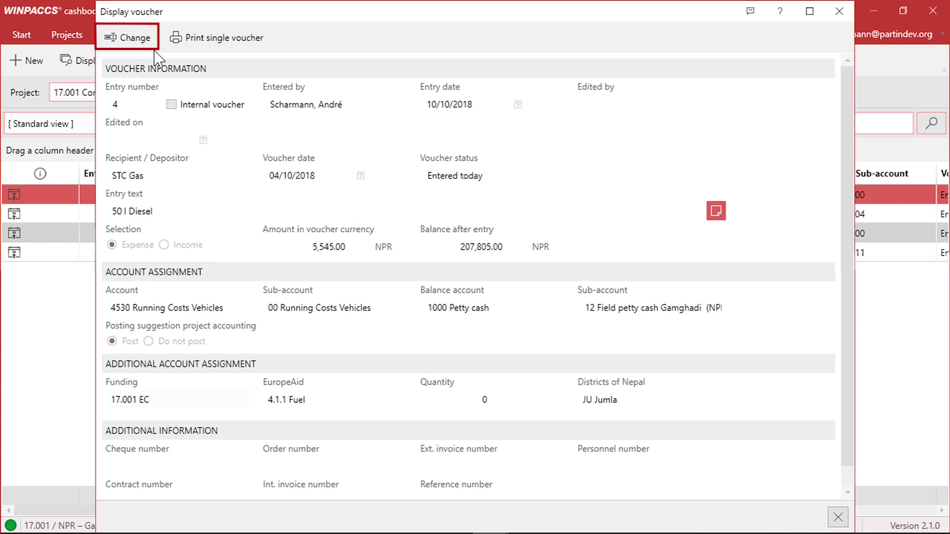
left_click(132, 39)
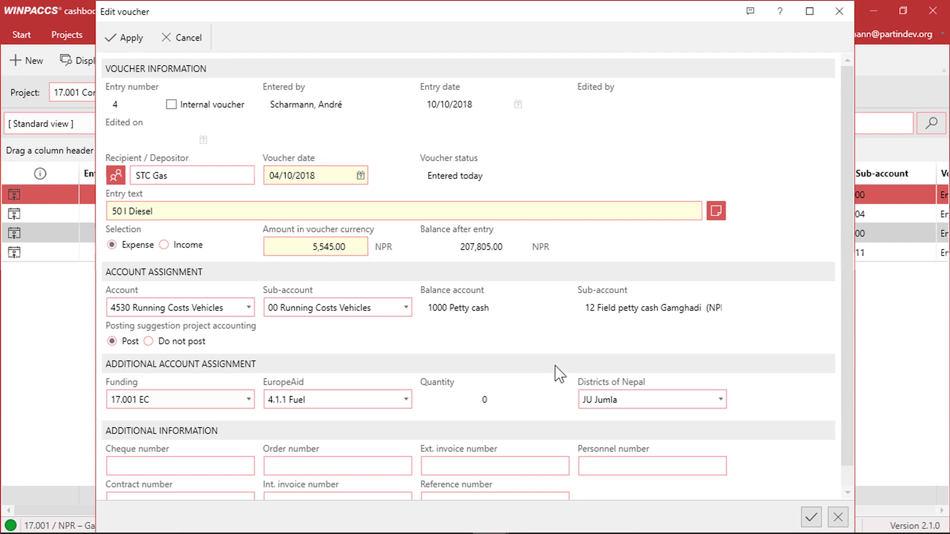
left_click(624, 400)
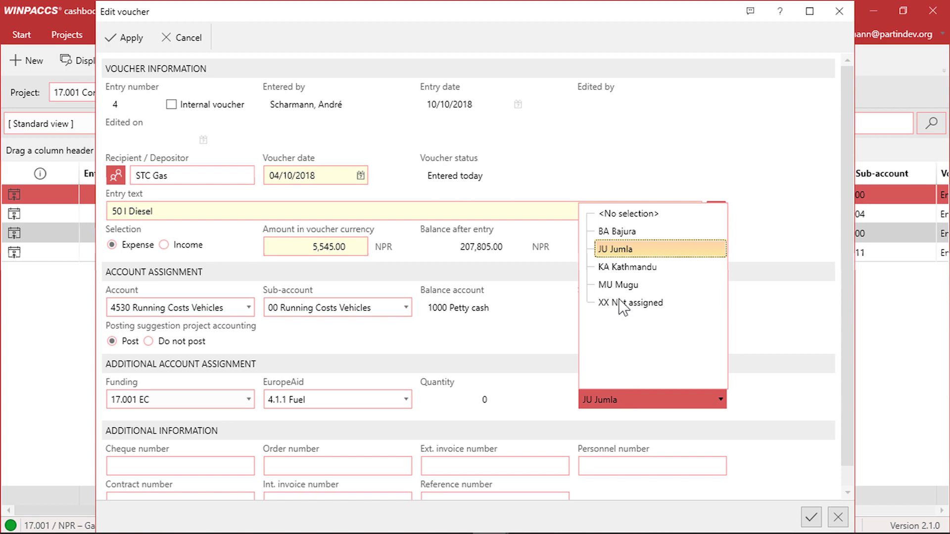
left_click(626, 284)
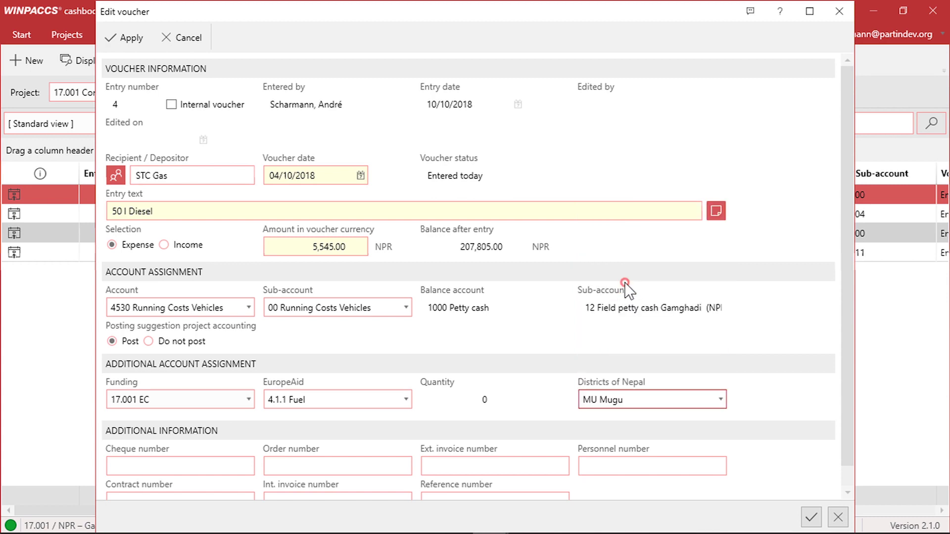
left_click(813, 519)
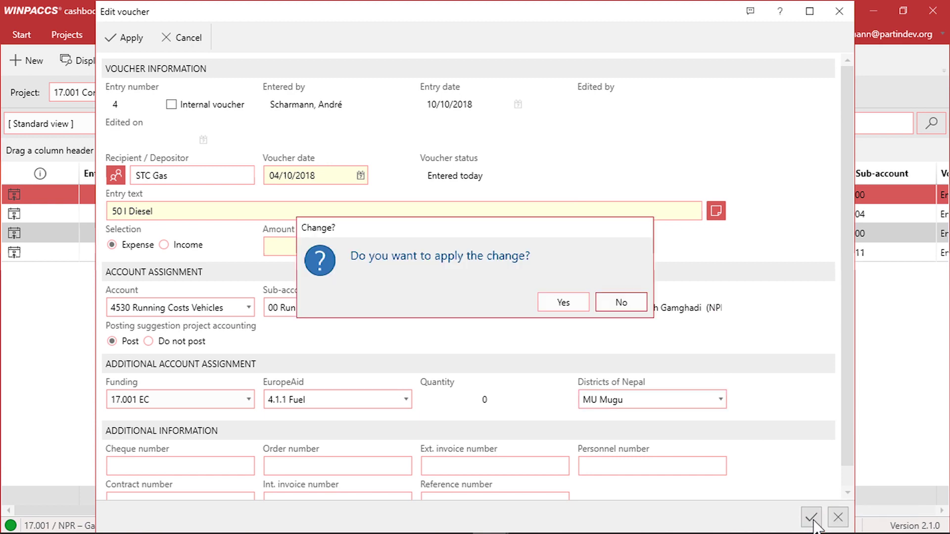
Step: Confirm applying the Mugu district change, leaving four entries totalling 42,195.00 NPR
left_click(572, 304)
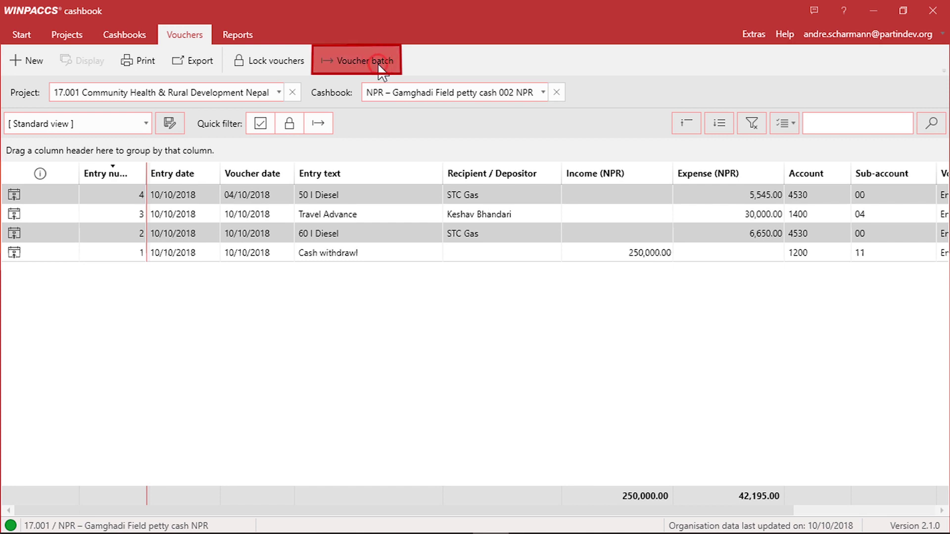
Step: Create a new voucher batch for entries 1–4 and acknowledge its generation and upload
left_click(379, 65)
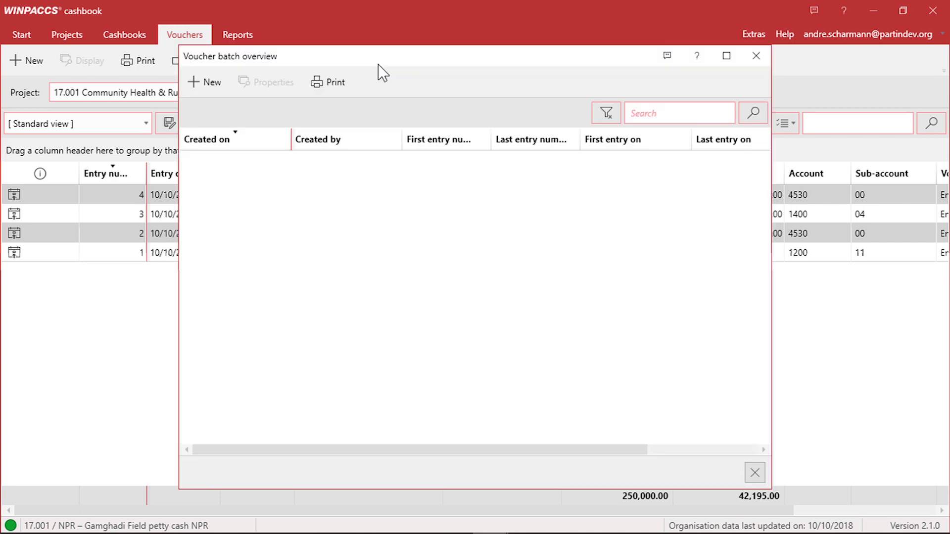
left_click(200, 81)
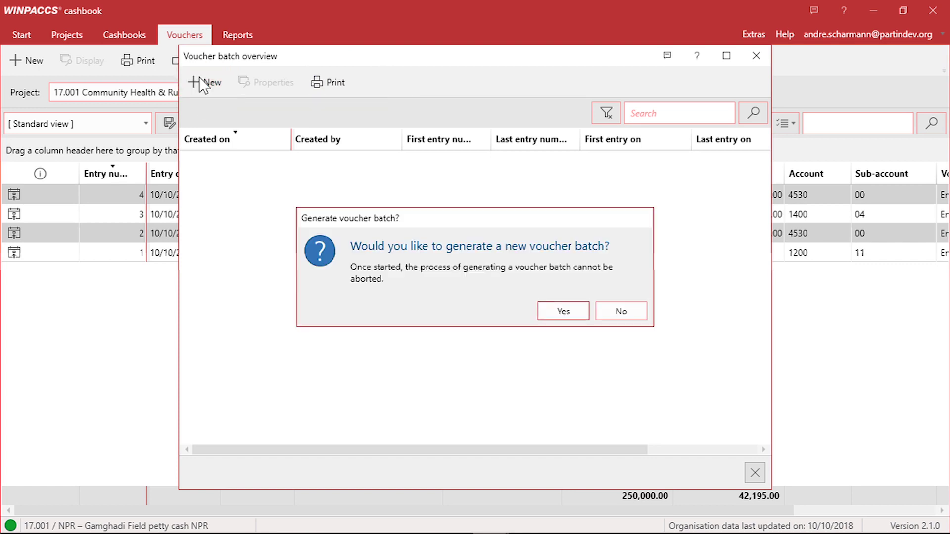
left_click(568, 320)
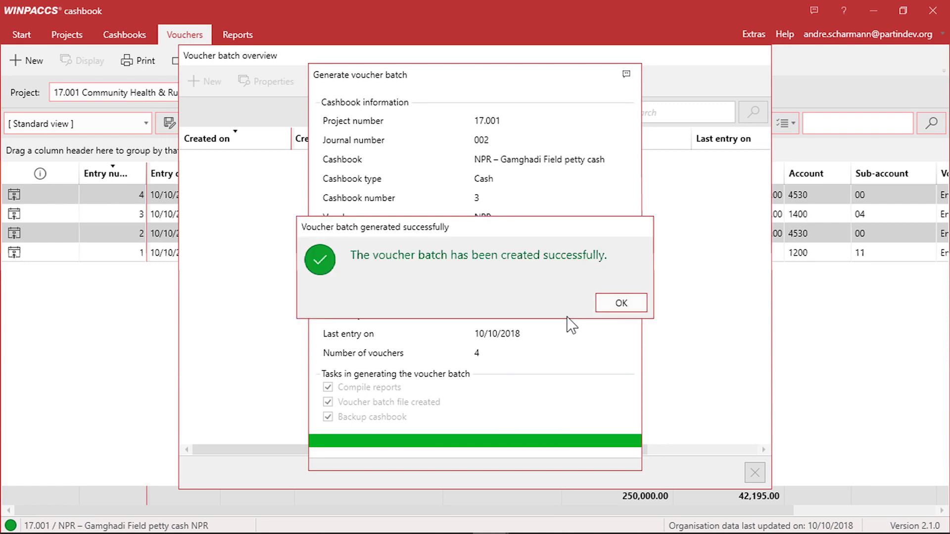
left_click(614, 309)
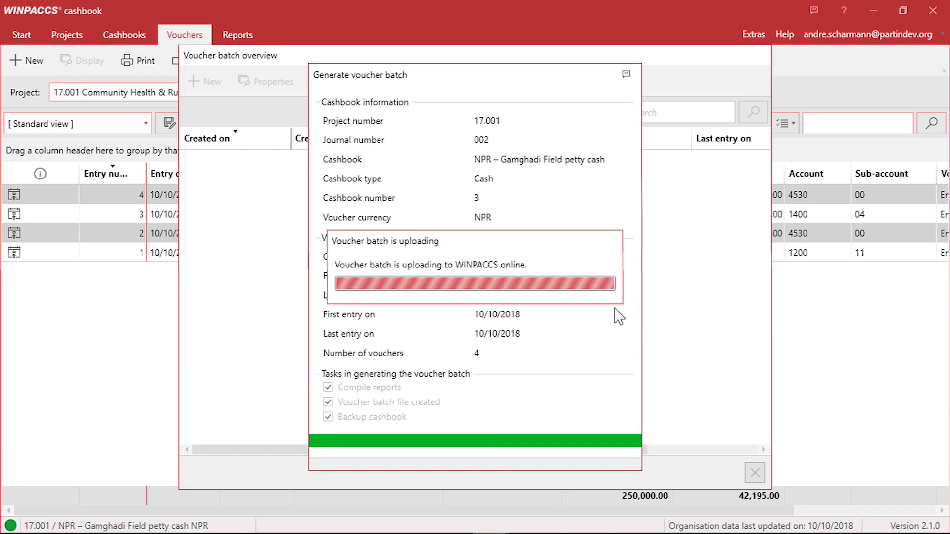
left_click(614, 309)
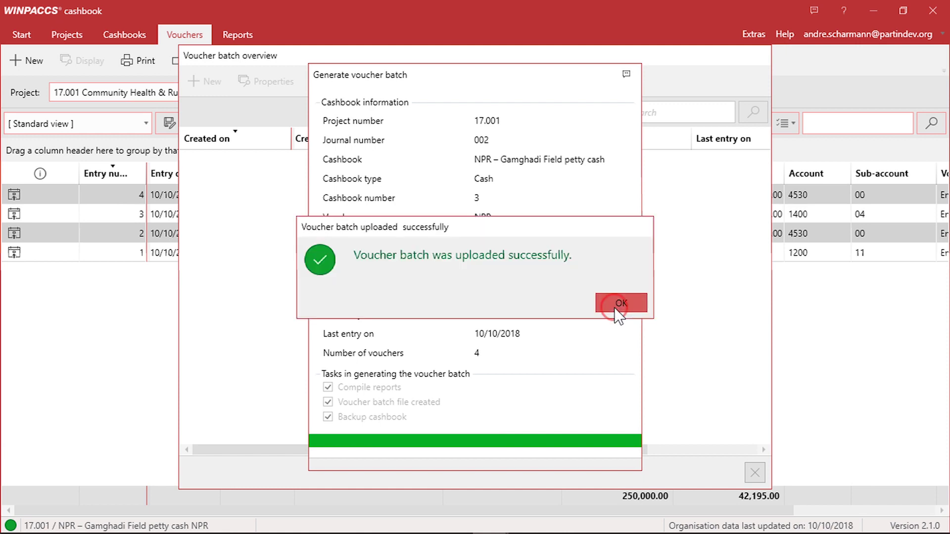